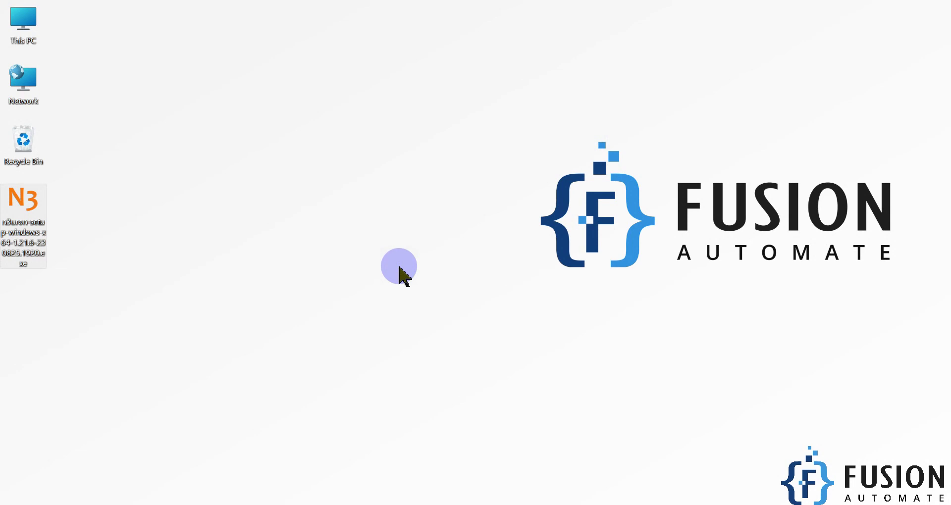
# Step: Drag-select the N3uron installer icon on the Windows desktop
pyautogui.moveTo(171, 276); pyautogui.dragTo(21, 200)
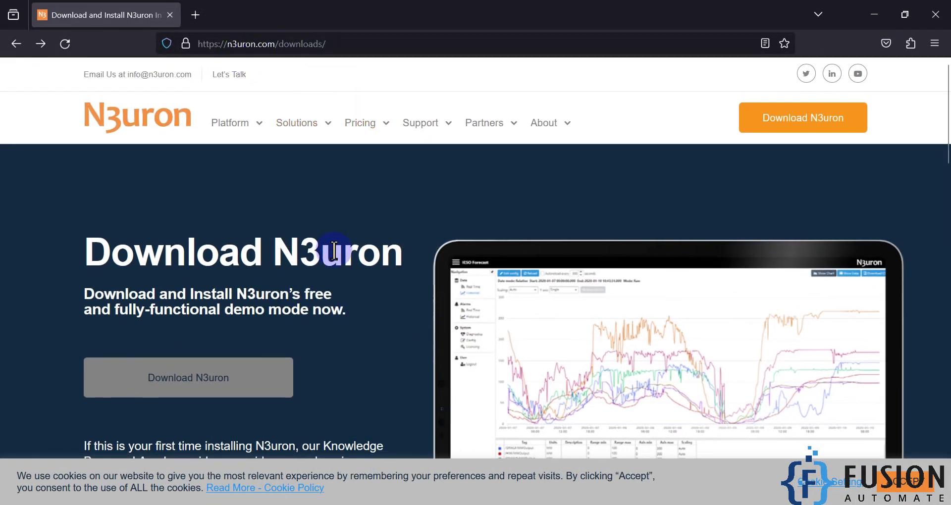
# Step: Submit the Mailchimp Download N3uron form to download the installer
pyautogui.scroll(-3, 327, 255)
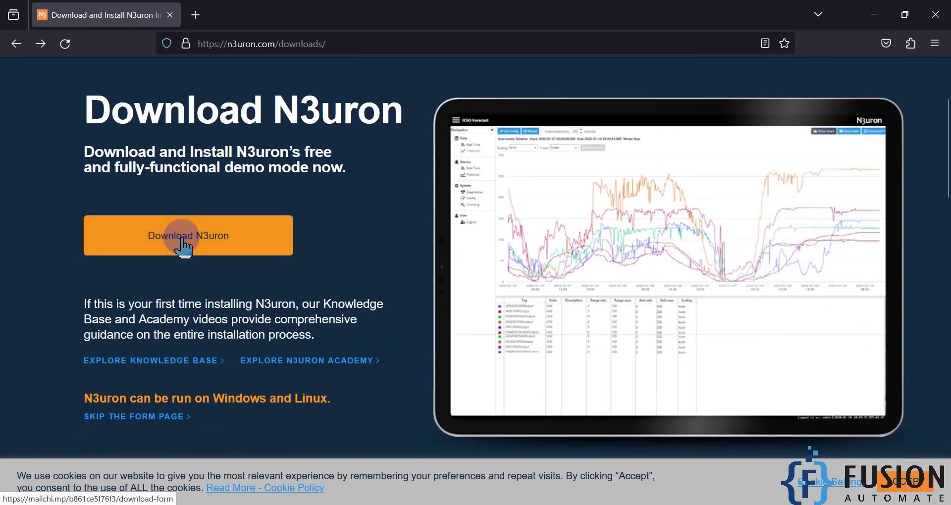
pyautogui.click(184, 242)
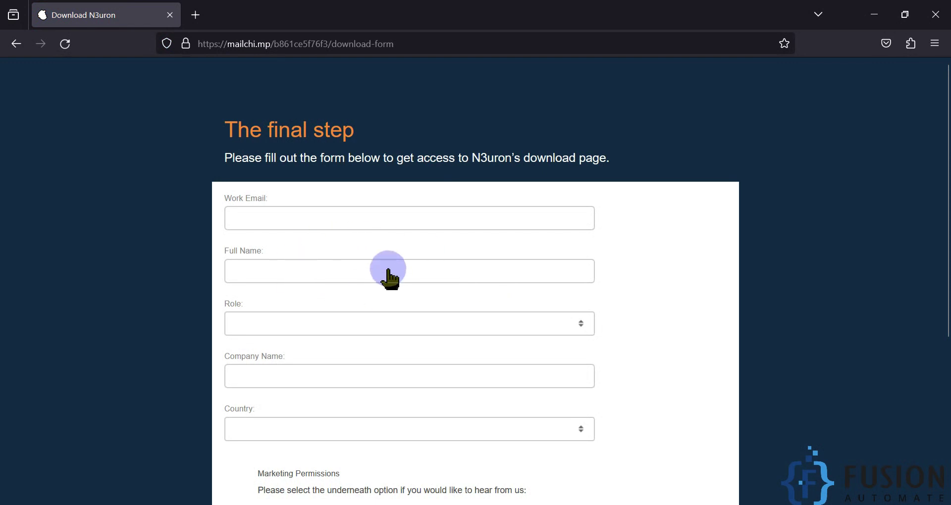
pyautogui.scroll(-2, 389, 276)
pyautogui.scroll(-1, 501, 316)
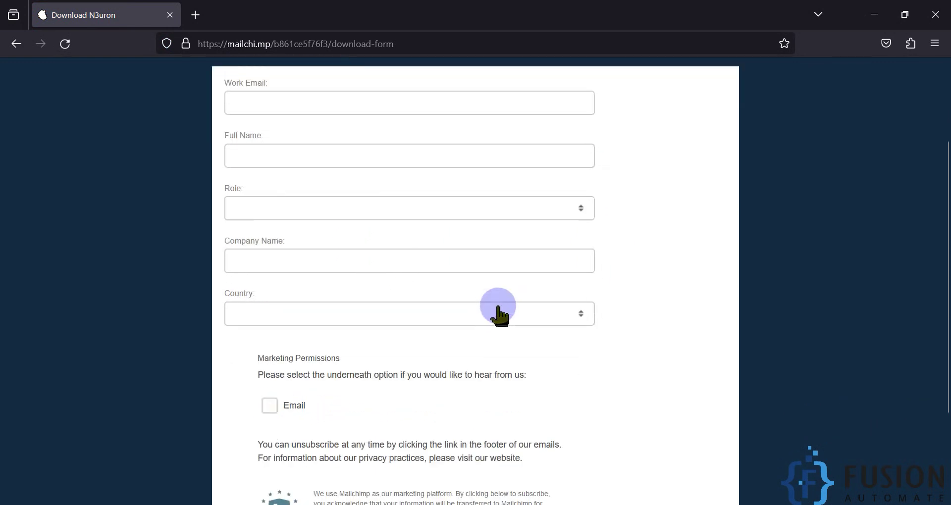
pyautogui.scroll(-2, 499, 312)
pyautogui.scroll(-1, 473, 238)
pyautogui.click(290, 470)
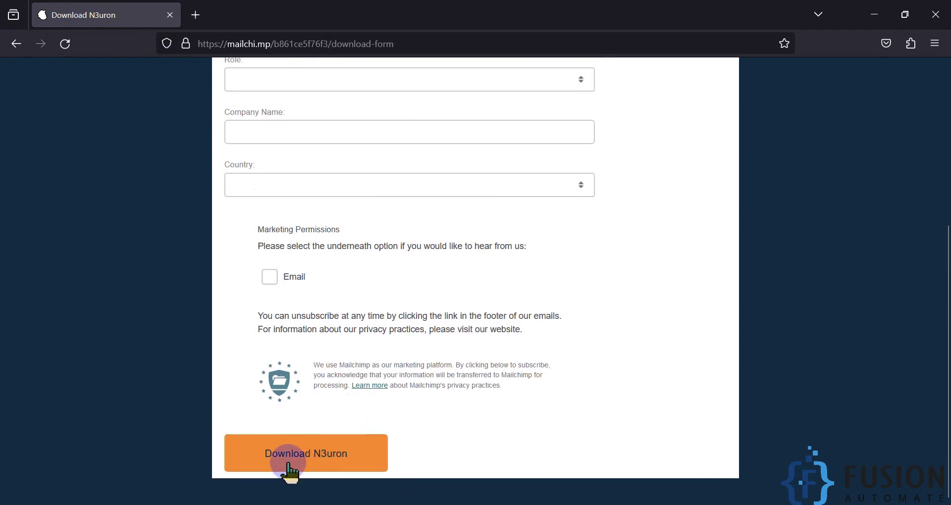
pyautogui.click(316, 465)
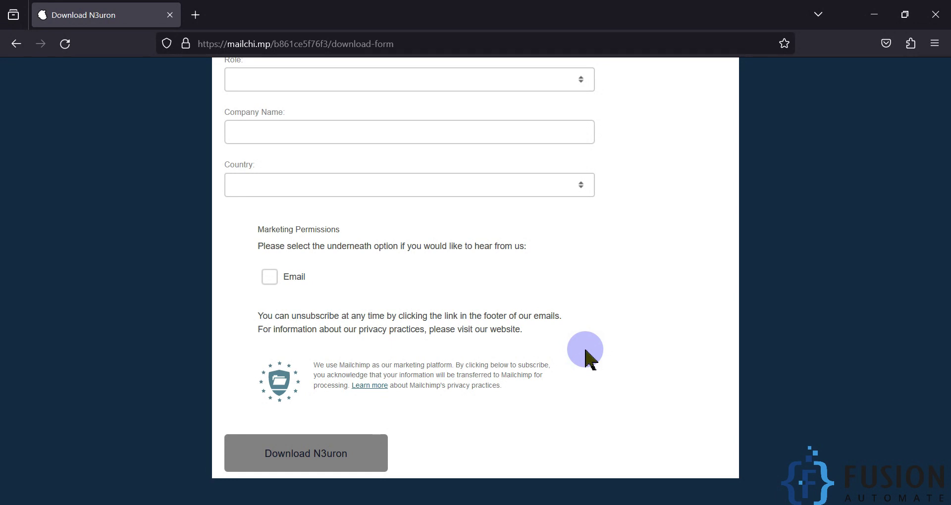
# Step: Minimize the browser and select the N3uron setup file on the desktop
pyautogui.scroll(5, 586, 349)
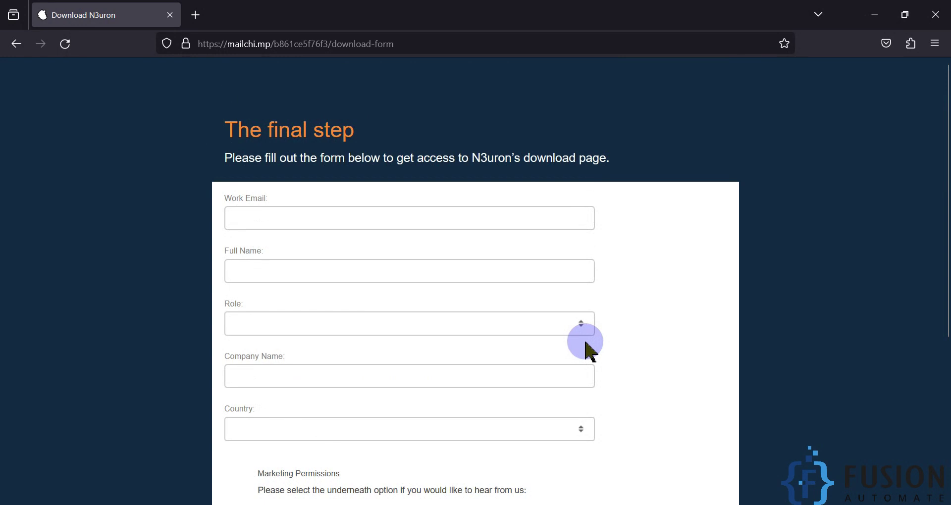
pyautogui.click(874, 14)
pyautogui.moveTo(114, 261); pyautogui.dragTo(2, 204)
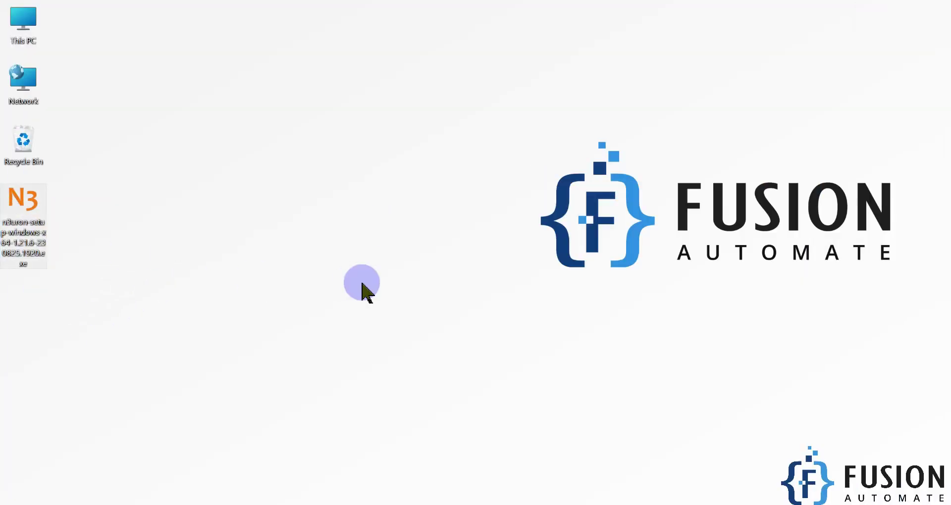
# Step: Launch the N3uron setup, pass the welcome page, and accept the license agreement
pyautogui.doubleClick(29, 219)
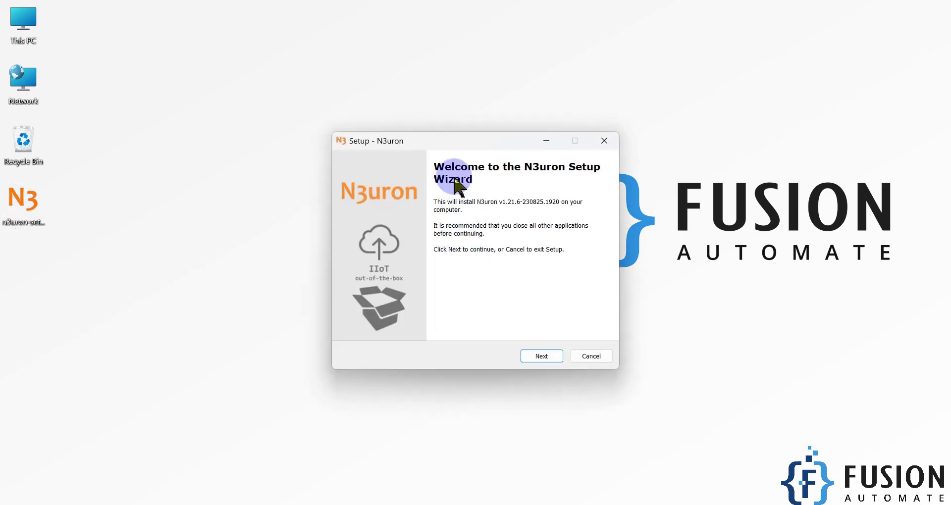
pyautogui.click(553, 356)
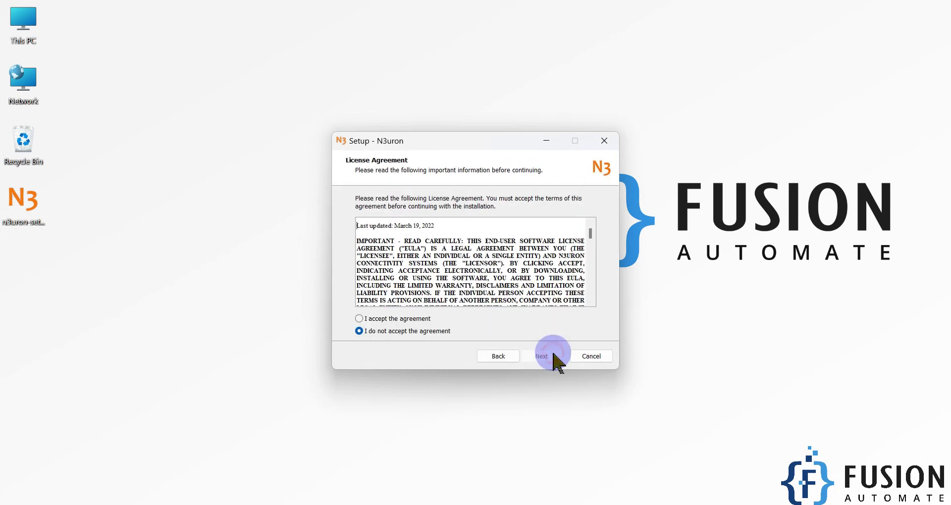
pyautogui.click(408, 318)
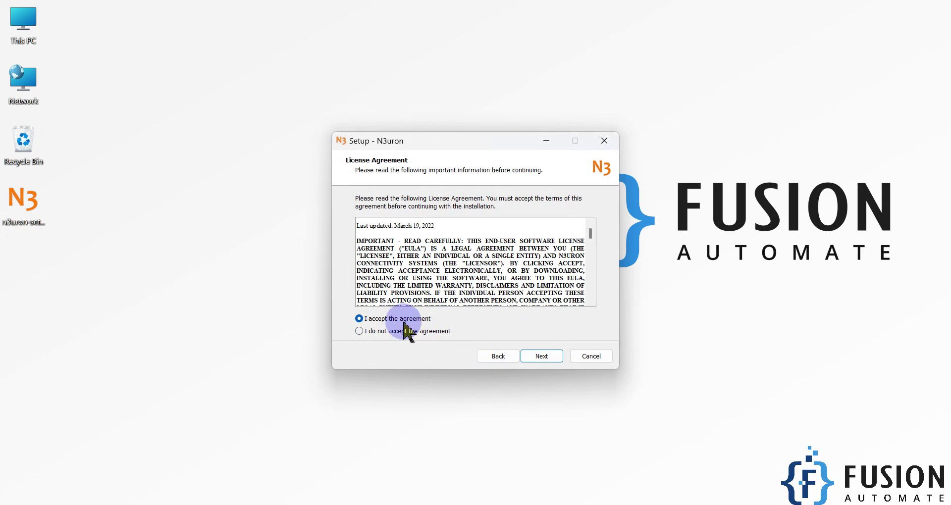
pyautogui.click(540, 357)
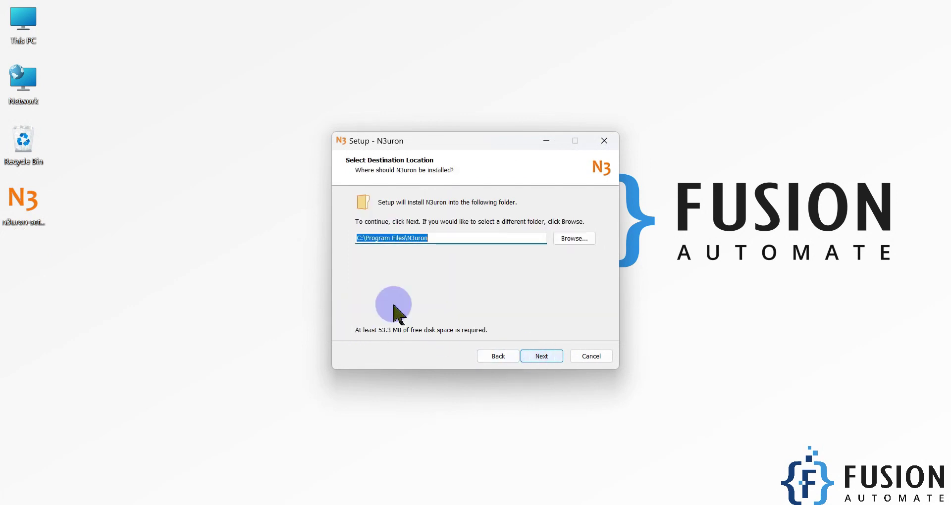
# Step: Change the install folder to D:\Program Files\N3uron
pyautogui.click(364, 238)
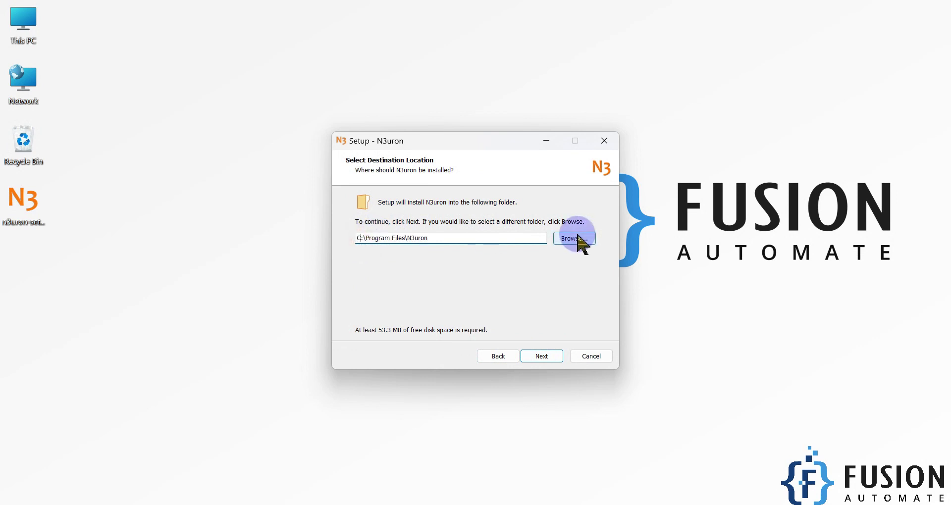
pyautogui.press('BackSpace')
pyautogui.write('D')
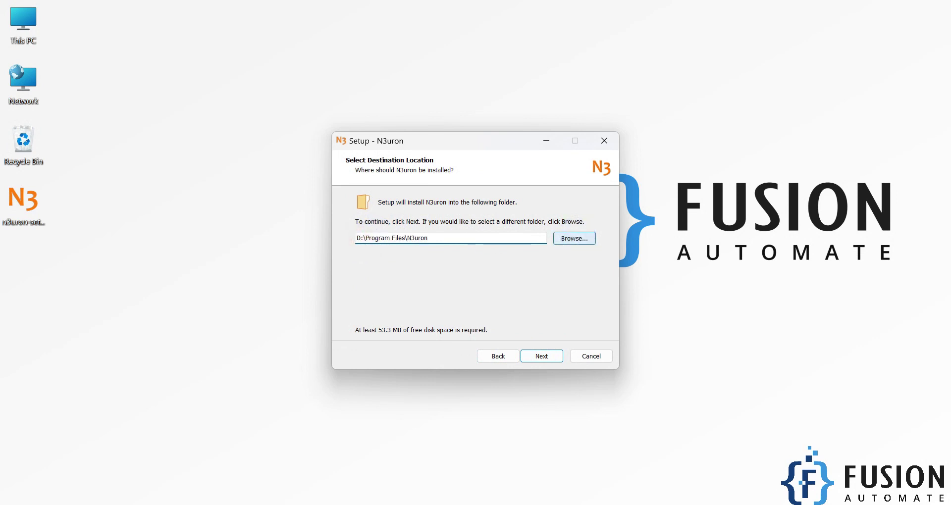
pyautogui.click(555, 358)
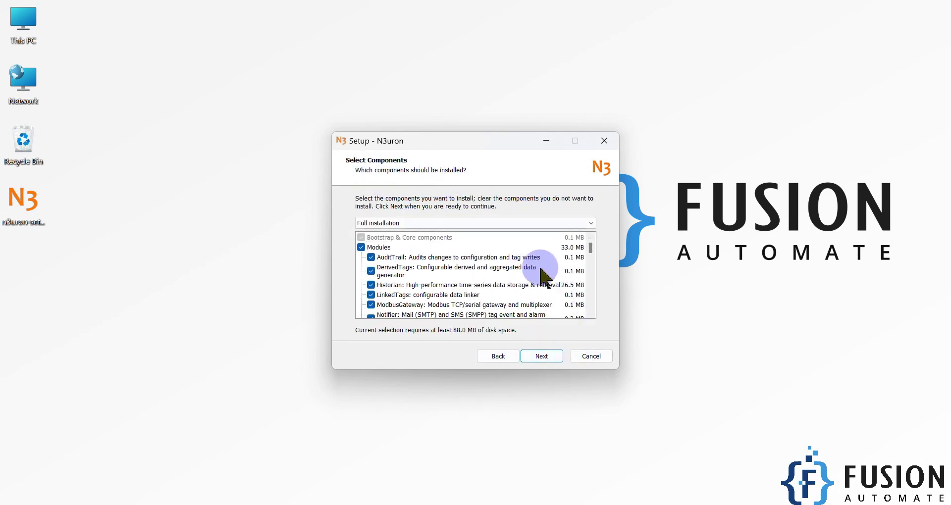
# Step: Review and accept the Full installation components (88.0 MB)
pyautogui.scroll(-1, 545, 270)
pyautogui.scroll(-10, 545, 270)
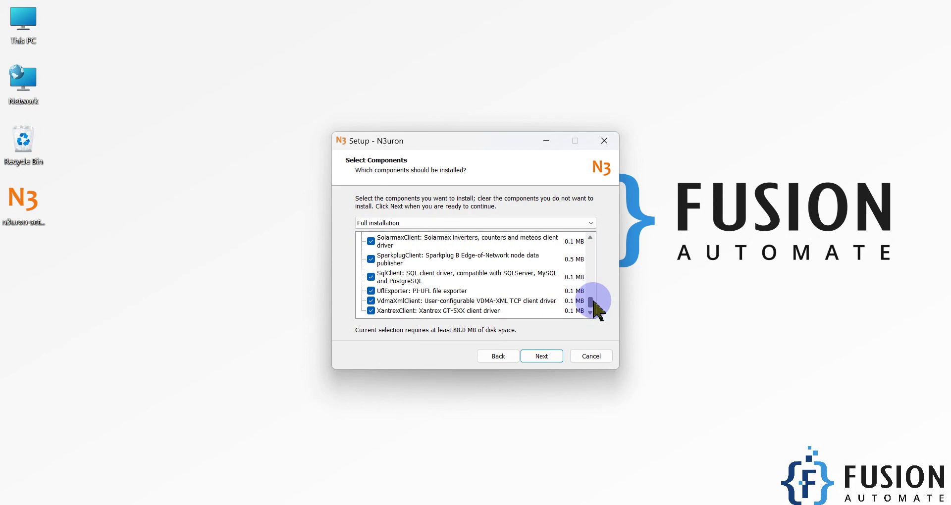
pyautogui.moveTo(593, 300); pyautogui.dragTo(594, 238)
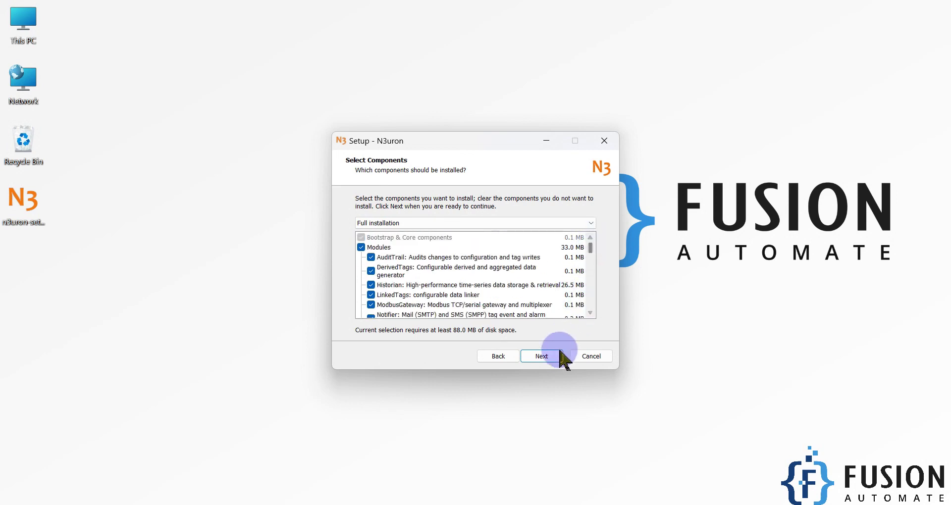
pyautogui.click(545, 356)
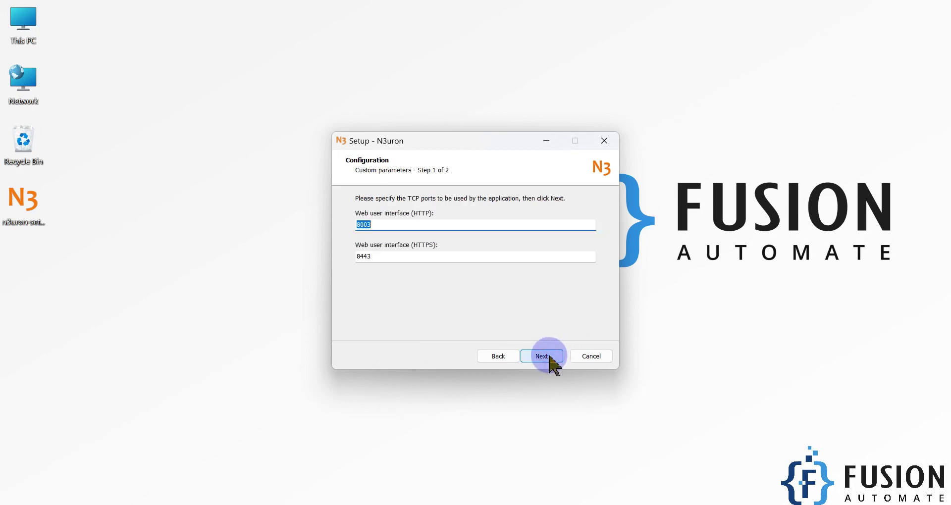
# Step: Keep the default web ports, HTTP 8003 and HTTPS 8443
pyautogui.click(390, 228)
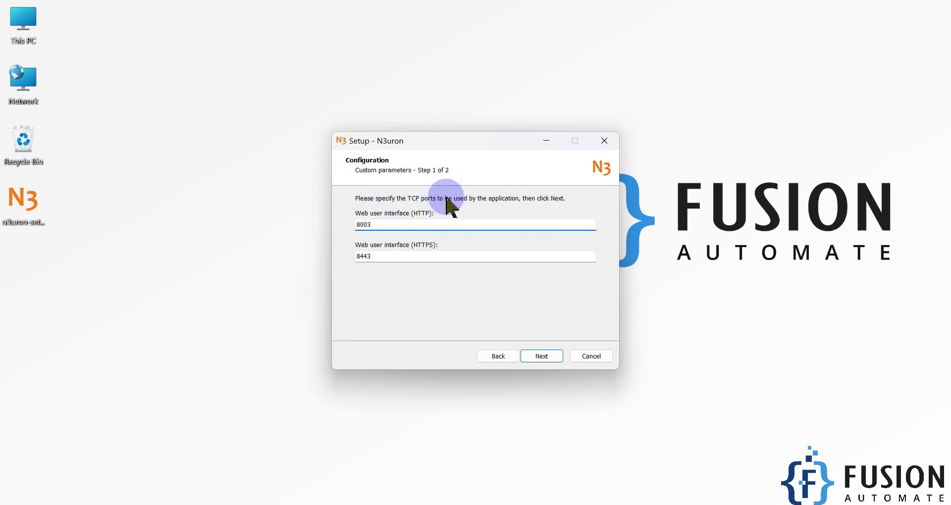
pyautogui.moveTo(376, 226); pyautogui.dragTo(312, 224)
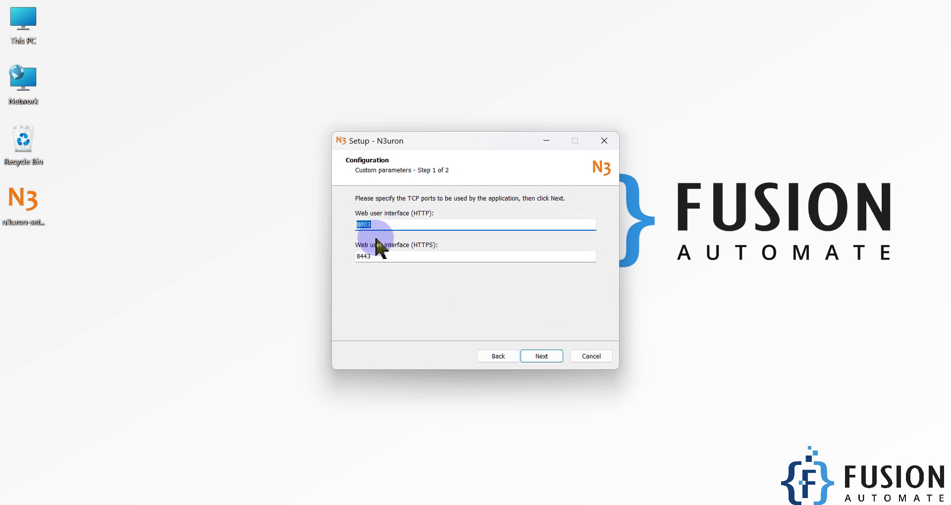
pyautogui.moveTo(382, 256); pyautogui.dragTo(359, 256)
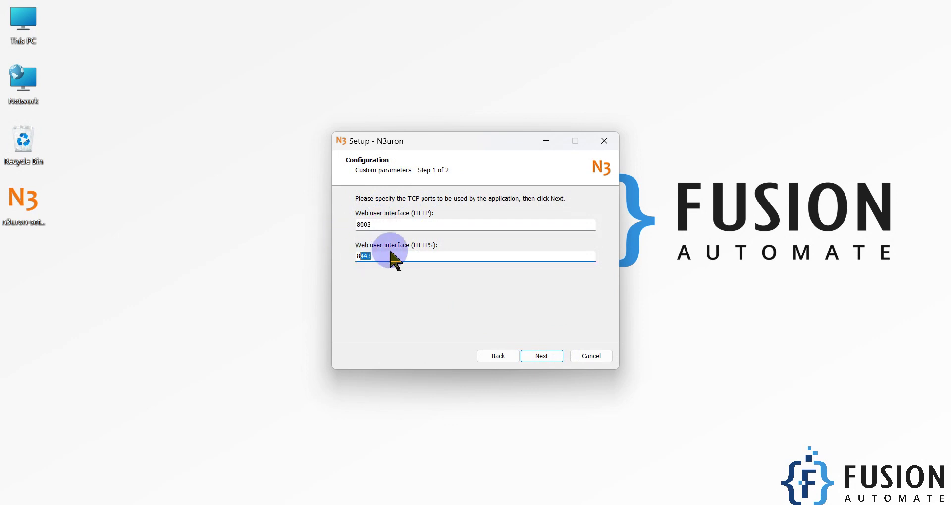
pyautogui.click(480, 251)
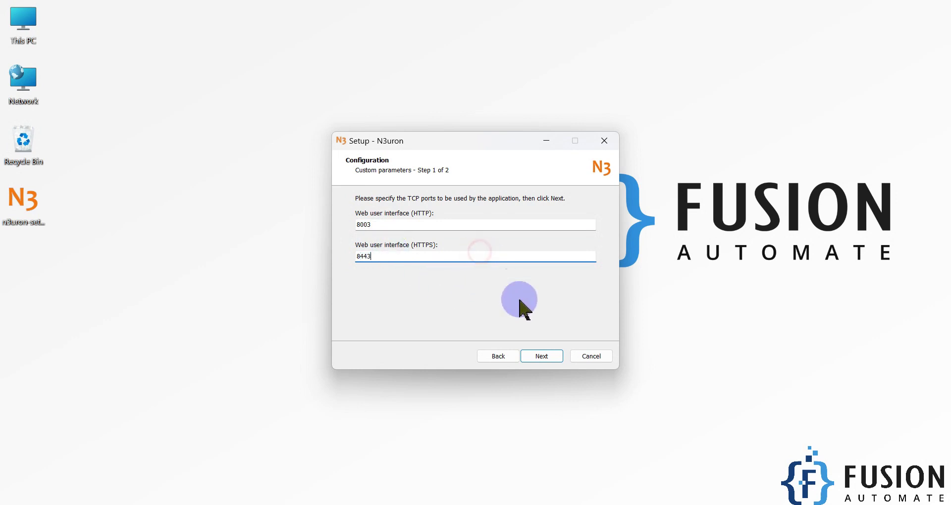
pyautogui.click(542, 357)
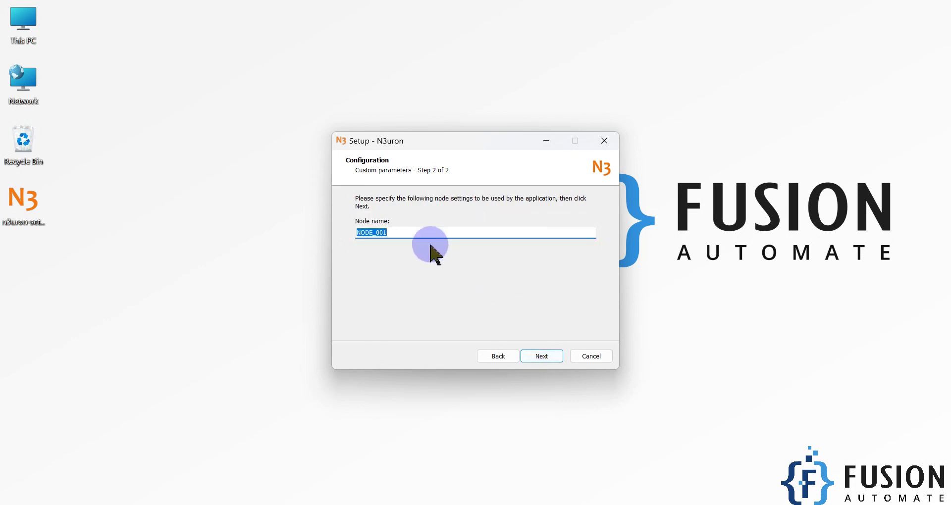
# Step: Rename the node from NODE_001 to Default_NODE
pyautogui.click(414, 236)
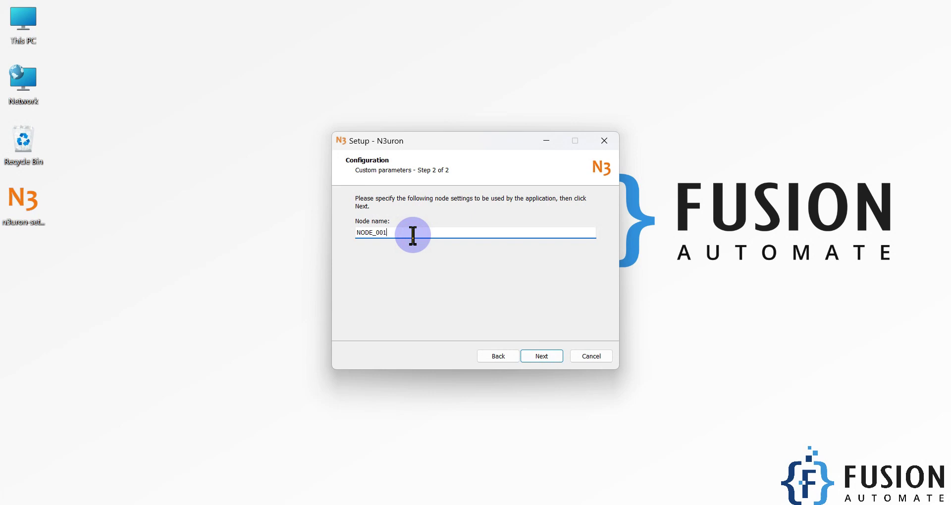
pyautogui.moveTo(413, 235); pyautogui.dragTo(328, 237)
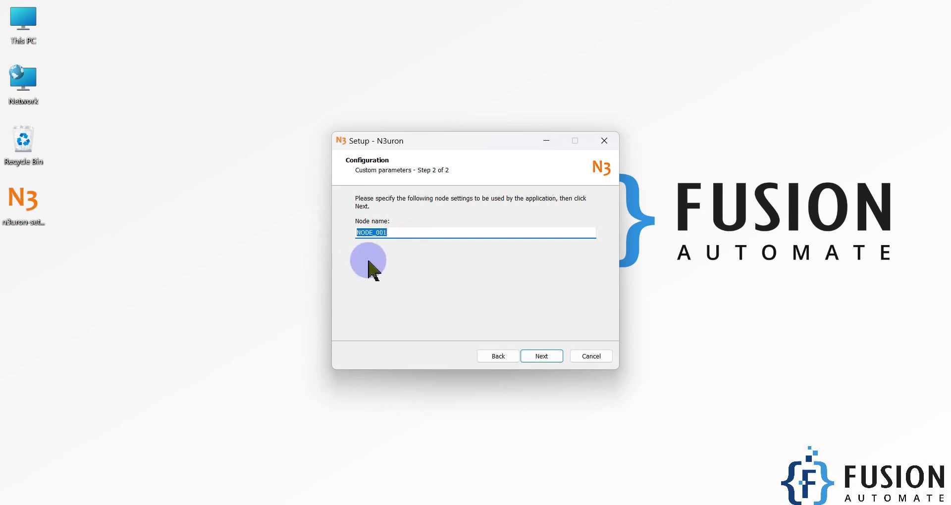
pyautogui.click(394, 231)
pyautogui.doubleClick(394, 232)
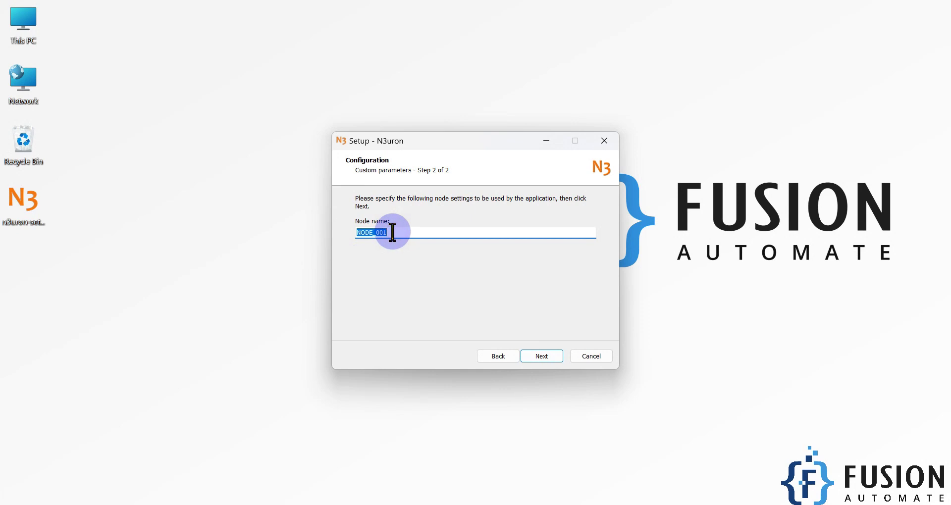
pyautogui.click(393, 231)
pyautogui.write('Default_')
pyautogui.press('BackSpace')
pyautogui.press('BackSpace')
pyautogui.press('BackSpace')
# Step: Install N3uron to D:\Program Files\N3uron and finish with service registration, service start and WebUI opening enabled
pyautogui.click(543, 357)
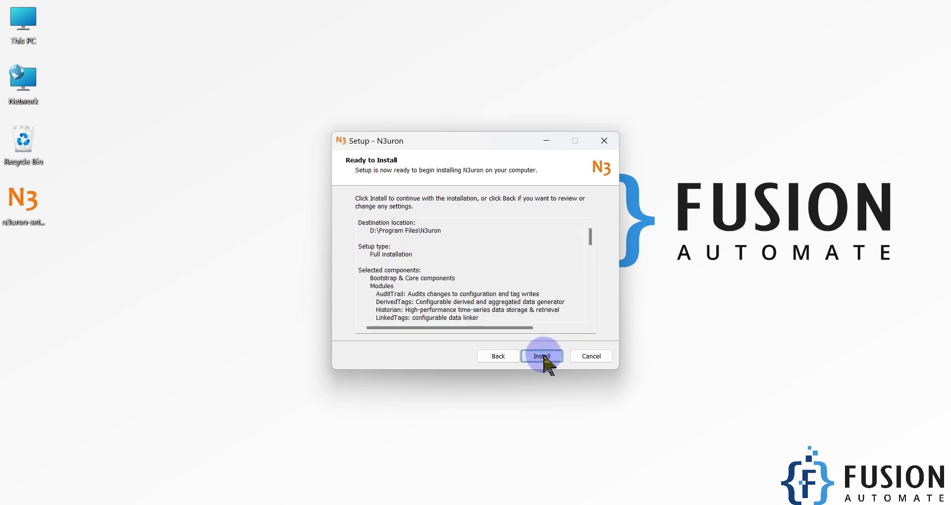
pyautogui.moveTo(590, 244); pyautogui.dragTo(592, 314)
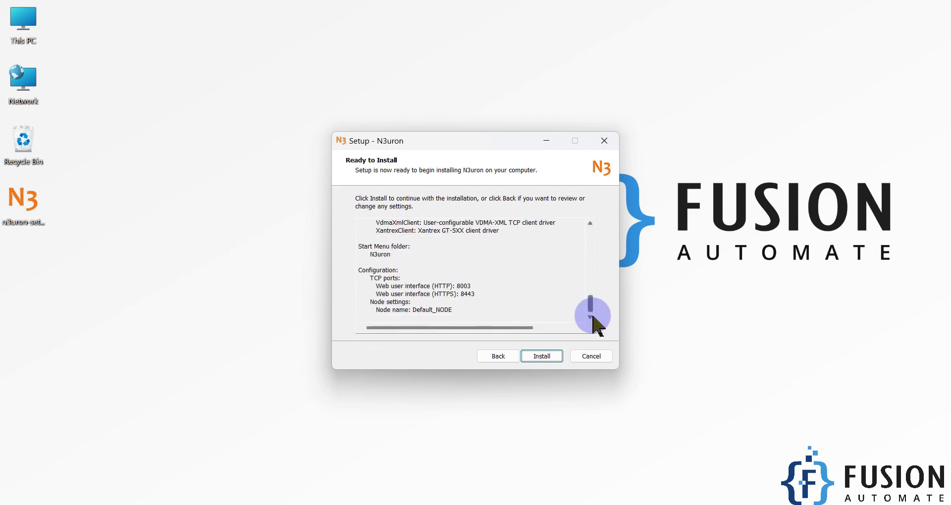
pyautogui.click(550, 357)
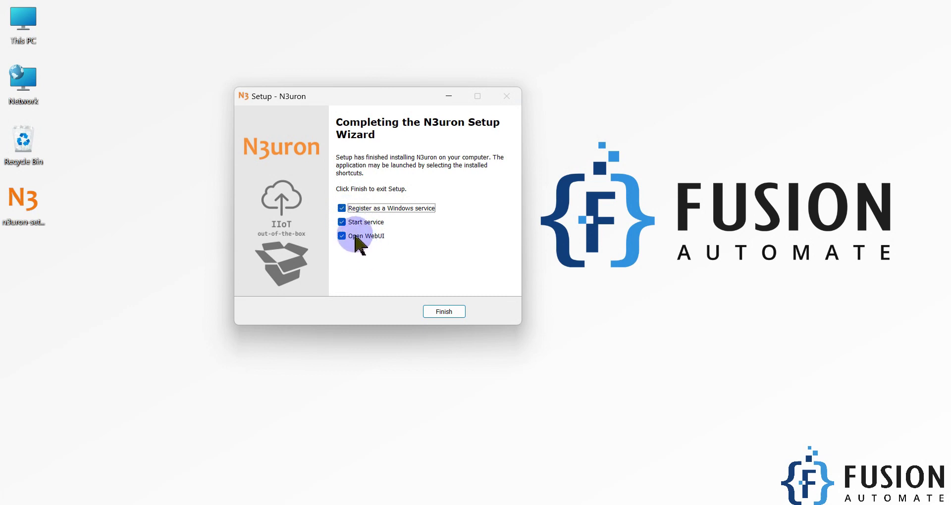
pyautogui.click(445, 312)
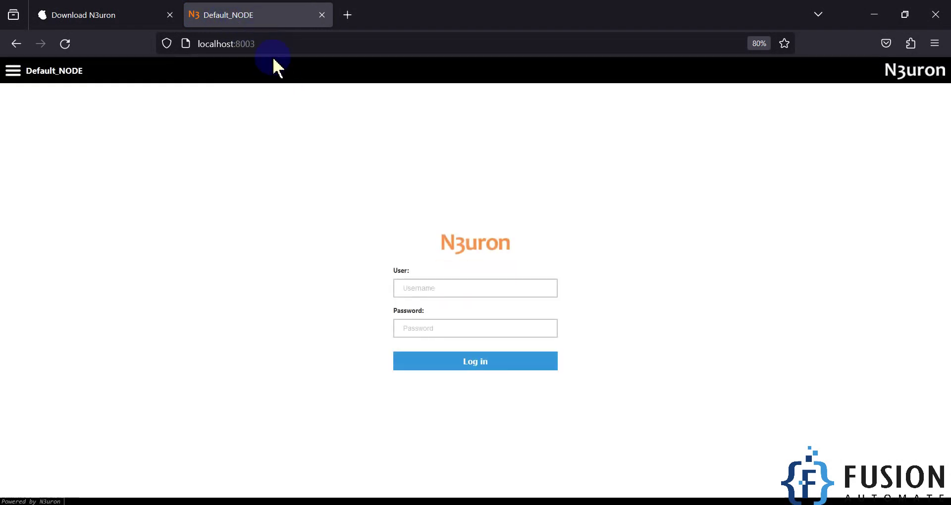
# Step: Log in to the Default_NODE WebUI with the default administrator username and password
pyautogui.click(493, 290)
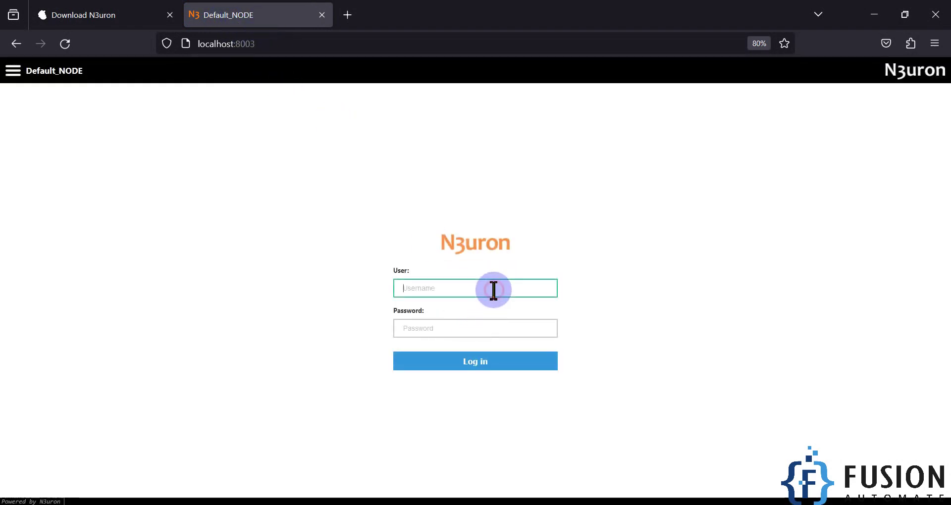
pyautogui.write('admin')
pyautogui.press('Tab')
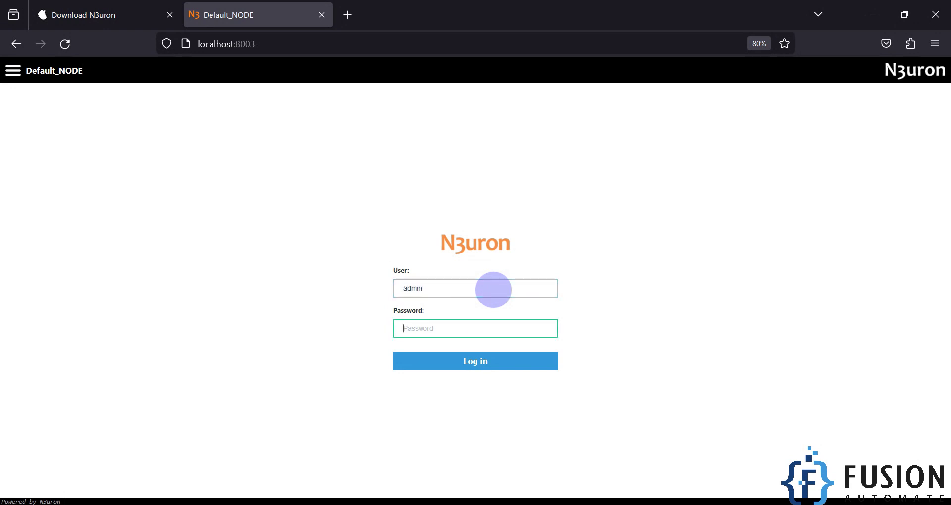
pyautogui.write('n')
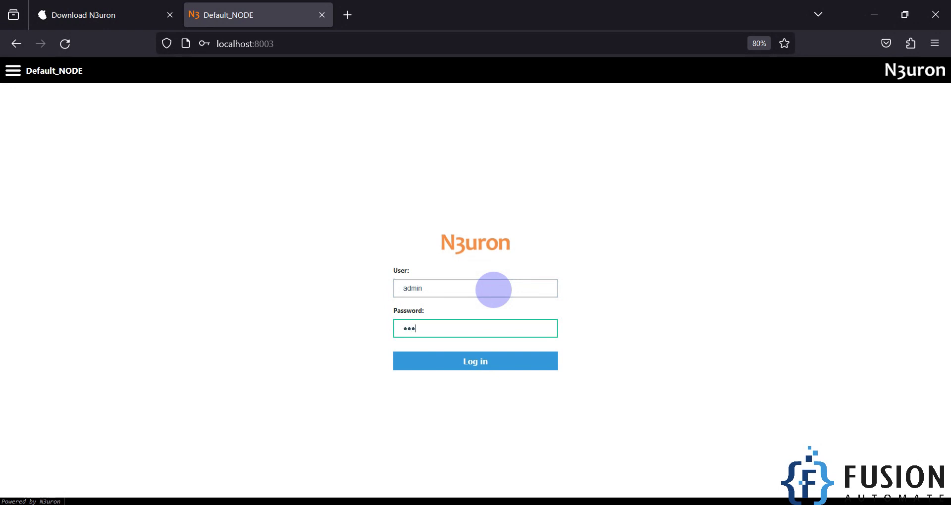
pyautogui.press('Return')
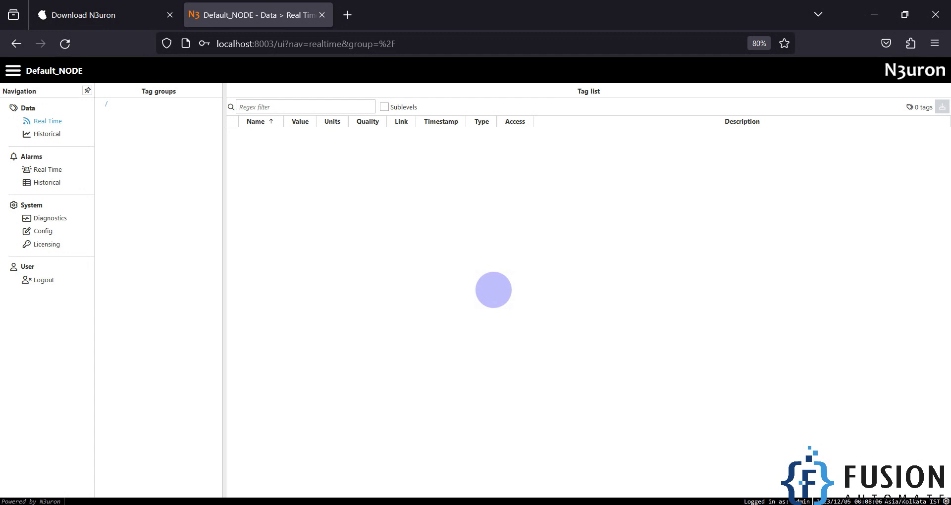
# Step: Check the Download N3uron tab, return to the Default_NODE tab, and minimize the browser
pyautogui.click(123, 10)
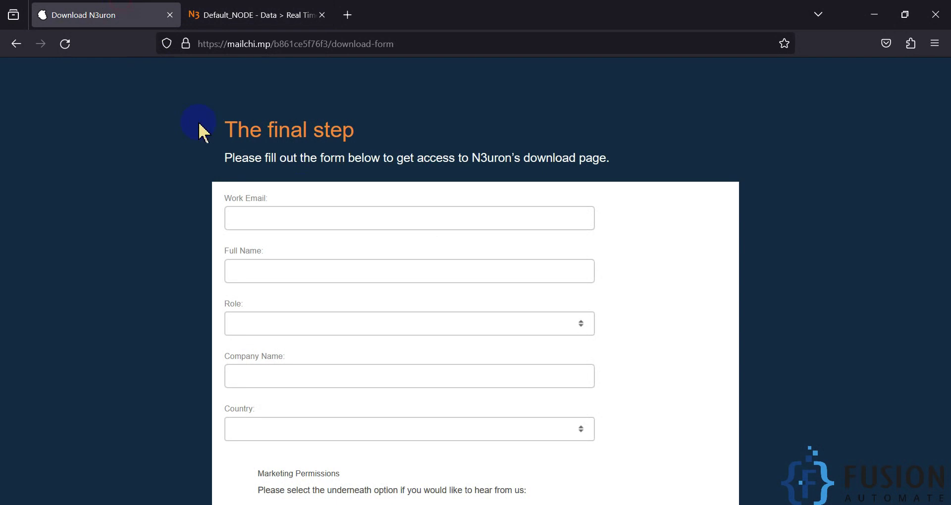
pyautogui.click(253, 15)
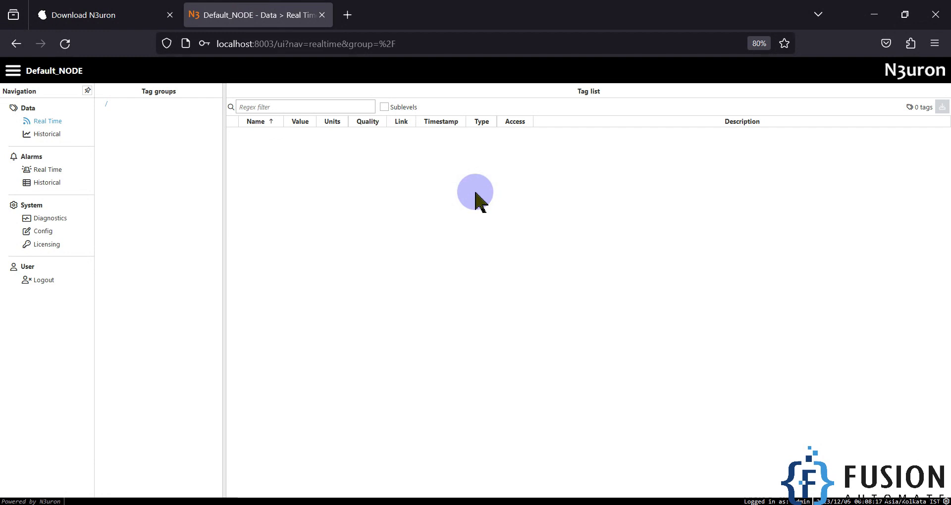
pyautogui.click(864, 12)
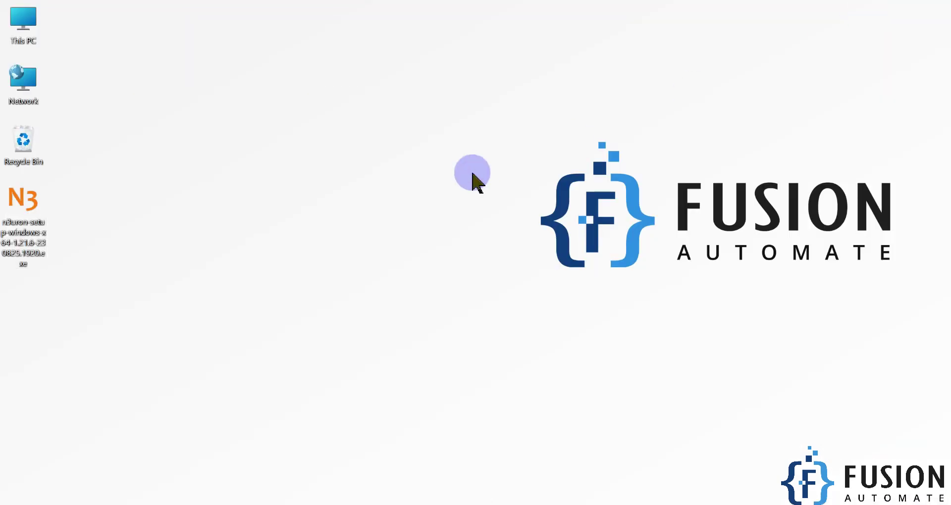